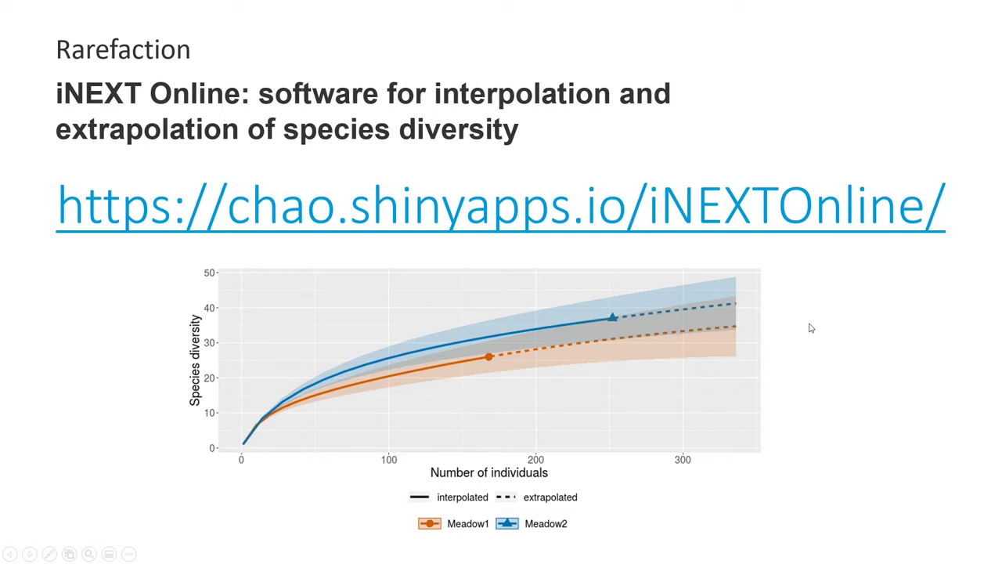
- Switch from the slide to the iNEXT Online page in the browser and choose Key in data as the data source
{"action": "left_click", "coordinate": [783, 223]}
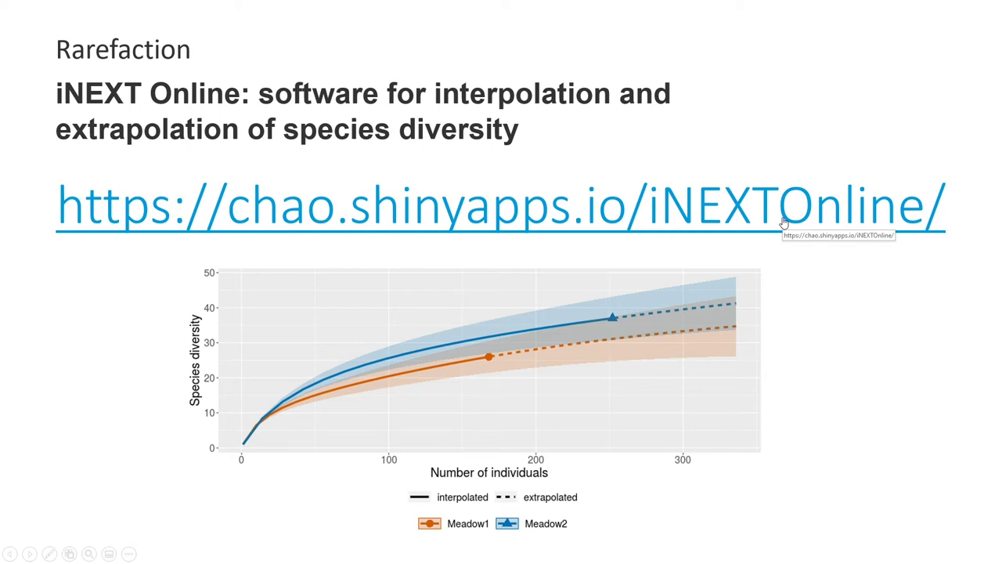
{"action": "left_click", "coordinate": [783, 223]}
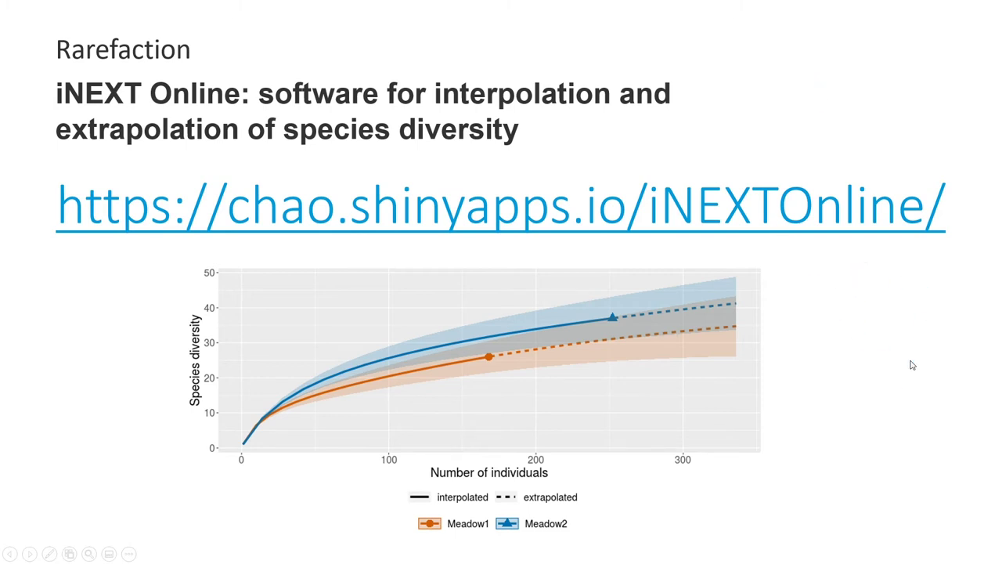
{"action": "key", "text": "alt+Tab"}
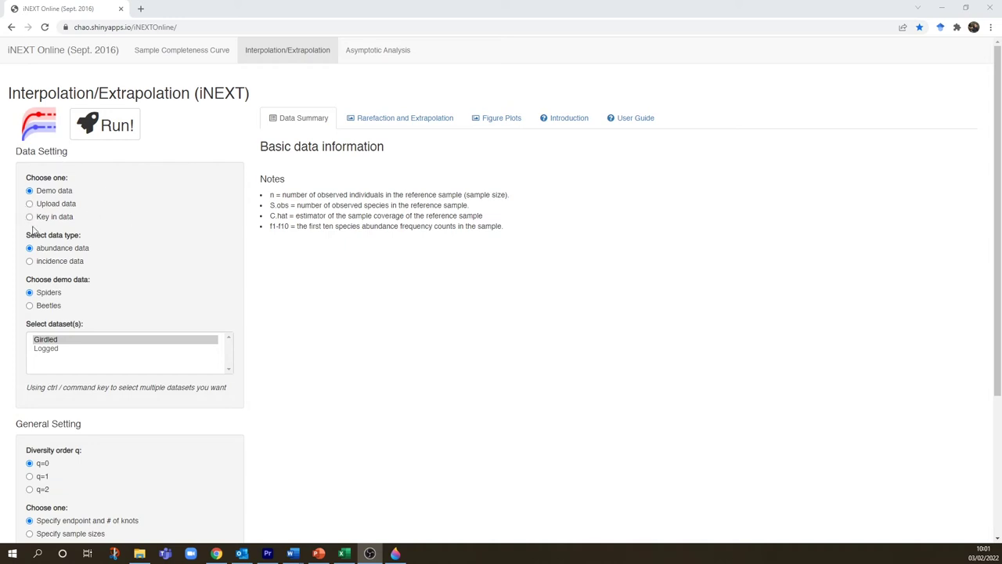
{"action": "scroll", "coordinate": [188, 233], "scroll_direction": "down", "scroll_amount": 1}
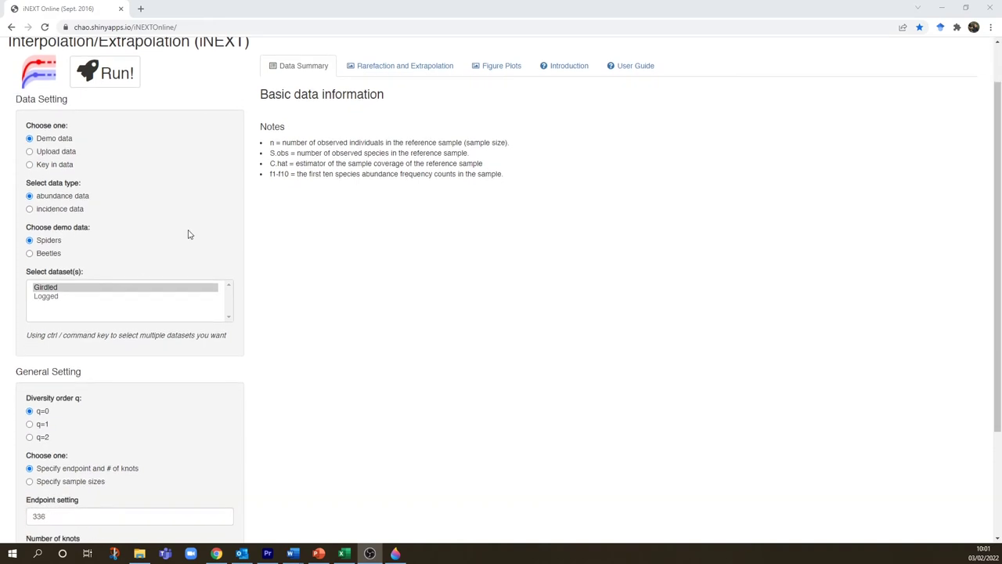
{"action": "left_click", "coordinate": [49, 154]}
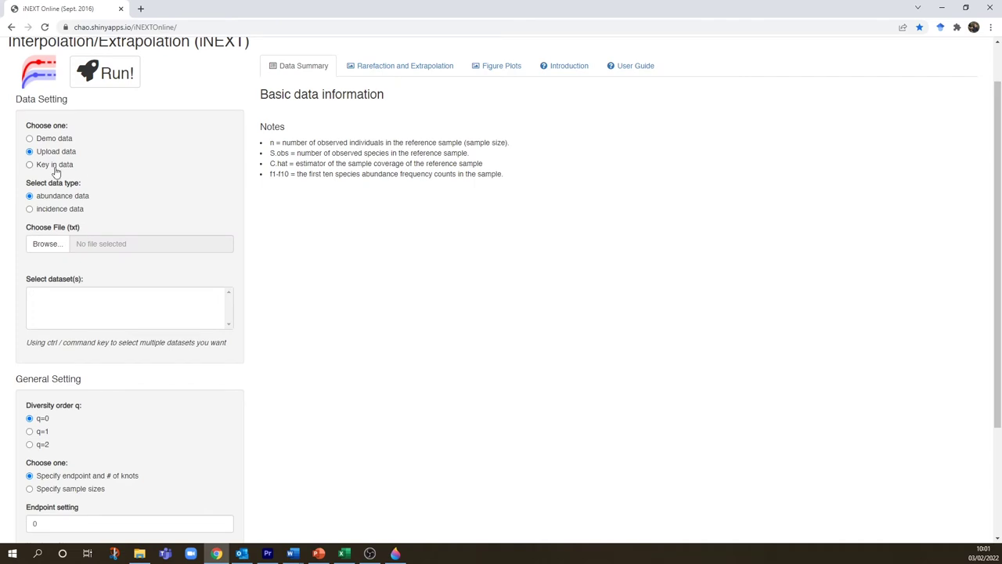
{"action": "left_click", "coordinate": [55, 169]}
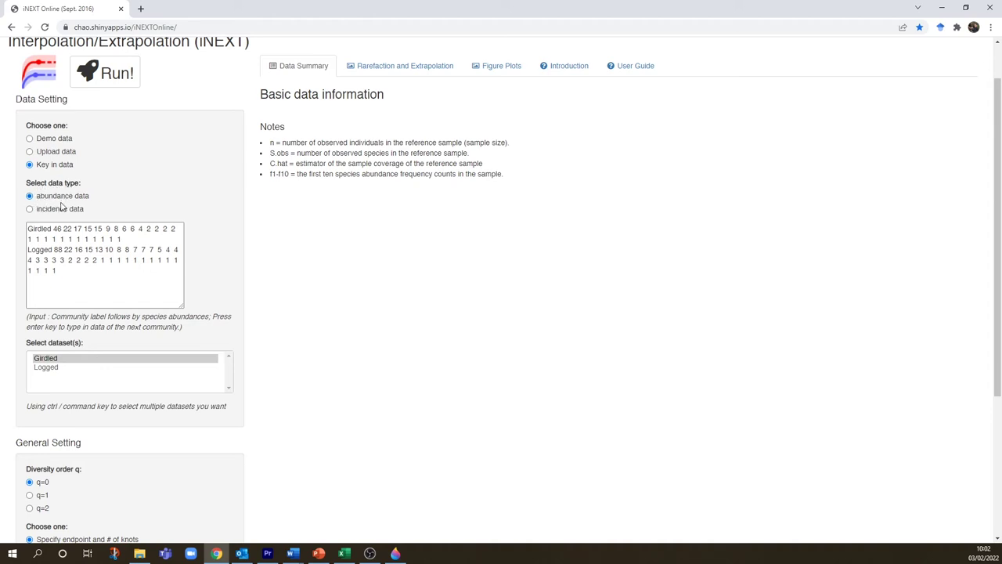
- Compare the incidence and abundance example data, examining the Girdled community label and its first species counts
{"action": "left_click", "coordinate": [59, 209]}
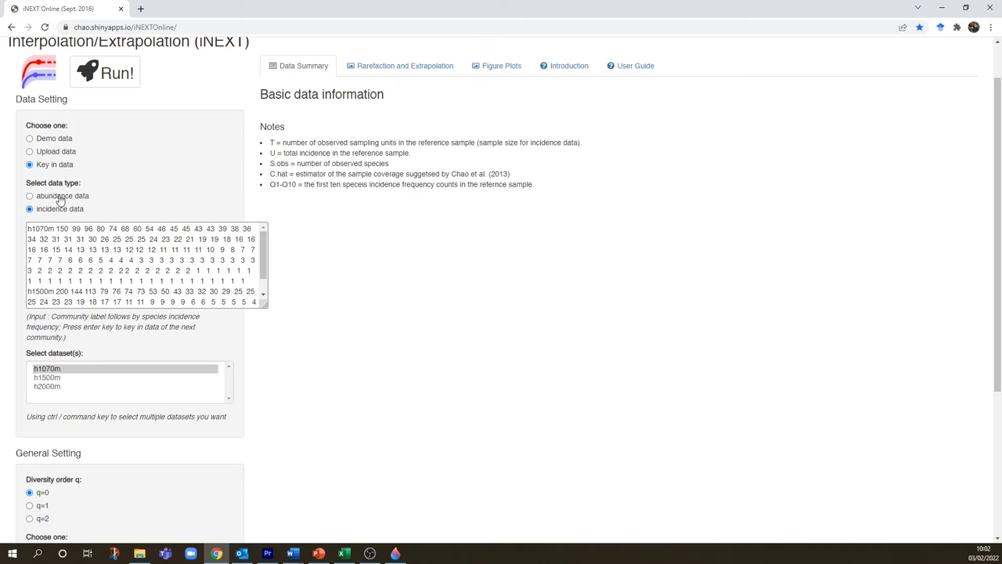
{"action": "double_click", "coordinate": [36, 228]}
{"action": "left_click", "coordinate": [54, 228]}
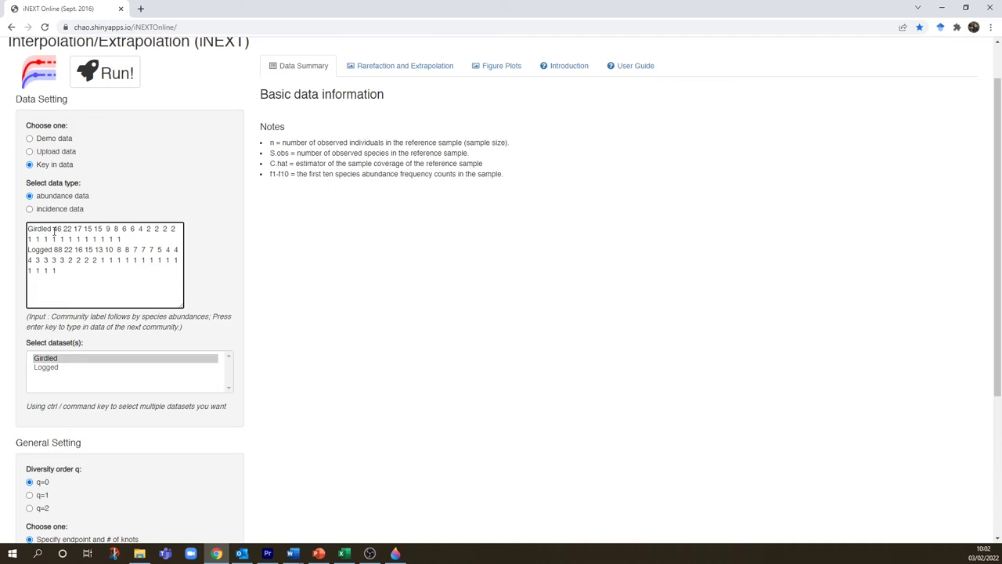
{"action": "double_click", "coordinate": [57, 228]}
{"action": "double_click", "coordinate": [68, 229]}
- Display the incidence example data and examine the h1070m label and the leading values that follow it
{"action": "left_click", "coordinate": [62, 209]}
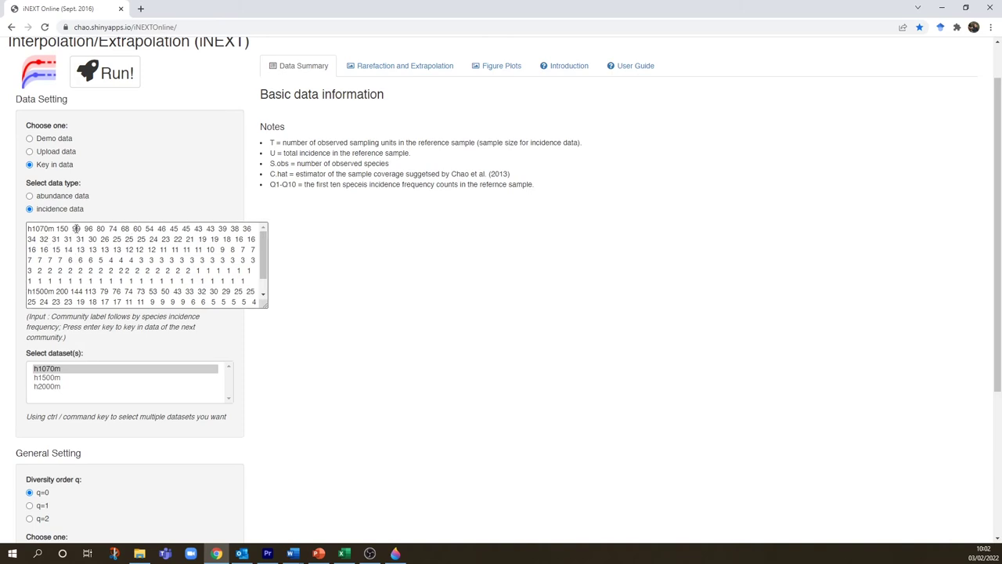
{"action": "double_click", "coordinate": [41, 230]}
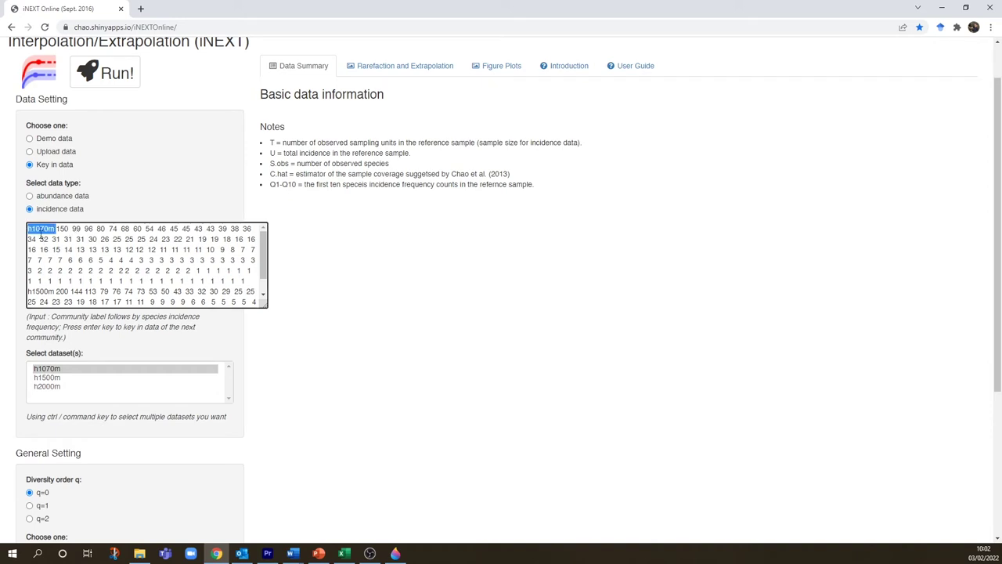
{"action": "double_click", "coordinate": [63, 230]}
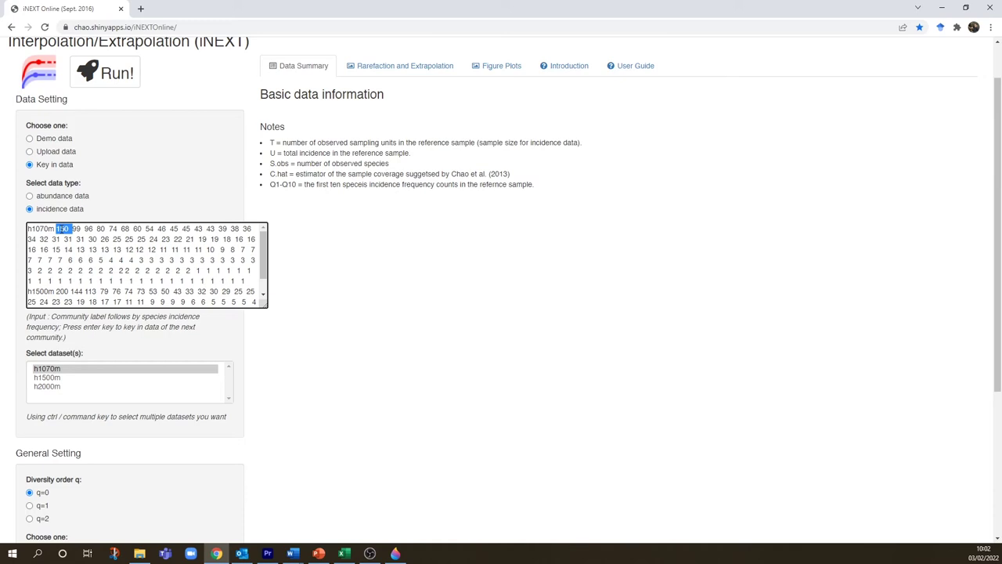
{"action": "double_click", "coordinate": [77, 228]}
{"action": "double_click", "coordinate": [47, 230]}
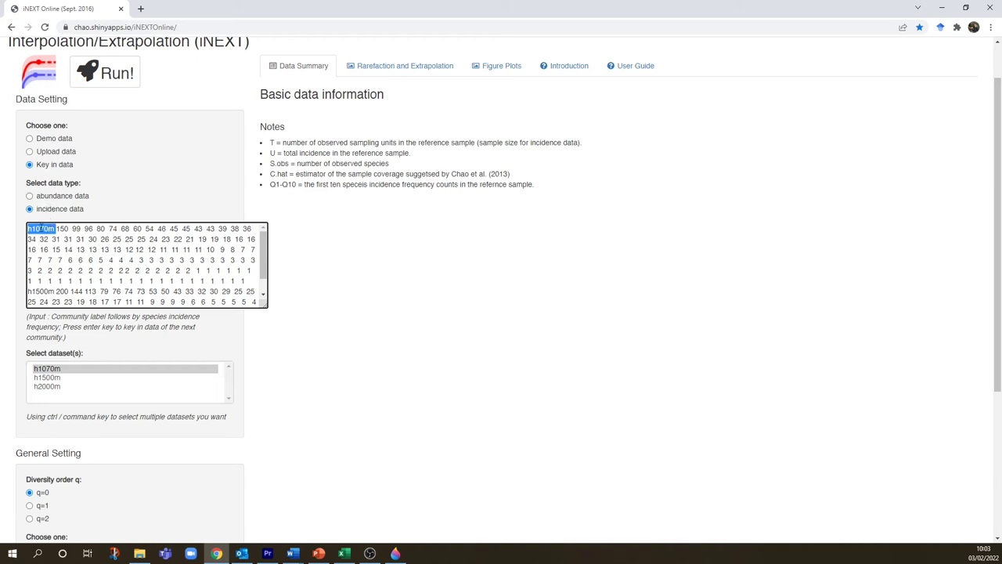
{"action": "double_click", "coordinate": [61, 230]}
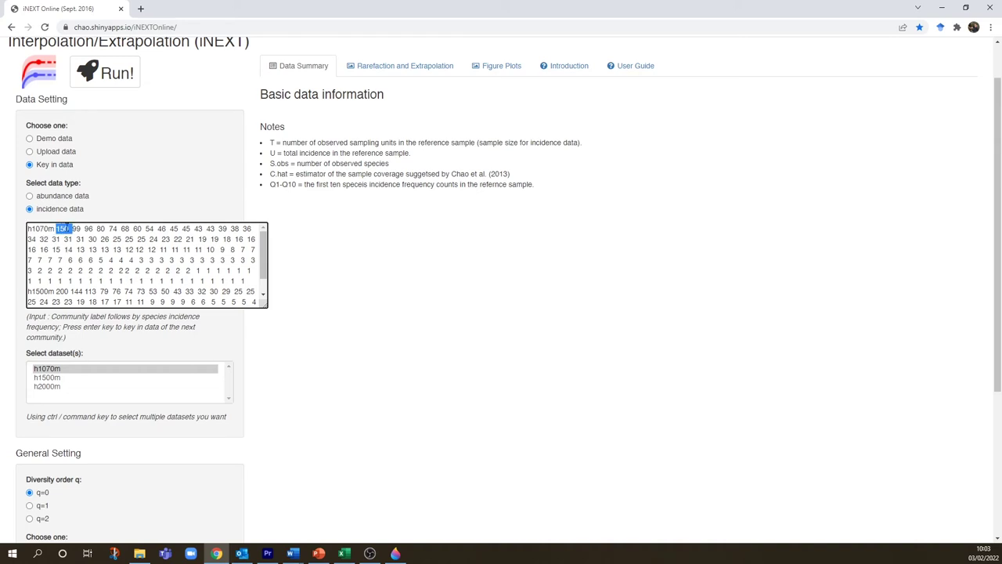
{"action": "double_click", "coordinate": [76, 229]}
{"action": "double_click", "coordinate": [88, 228]}
{"action": "double_click", "coordinate": [76, 229]}
- Set the data type to abundance data and clear all the example data from the input box
{"action": "left_click", "coordinate": [56, 197]}
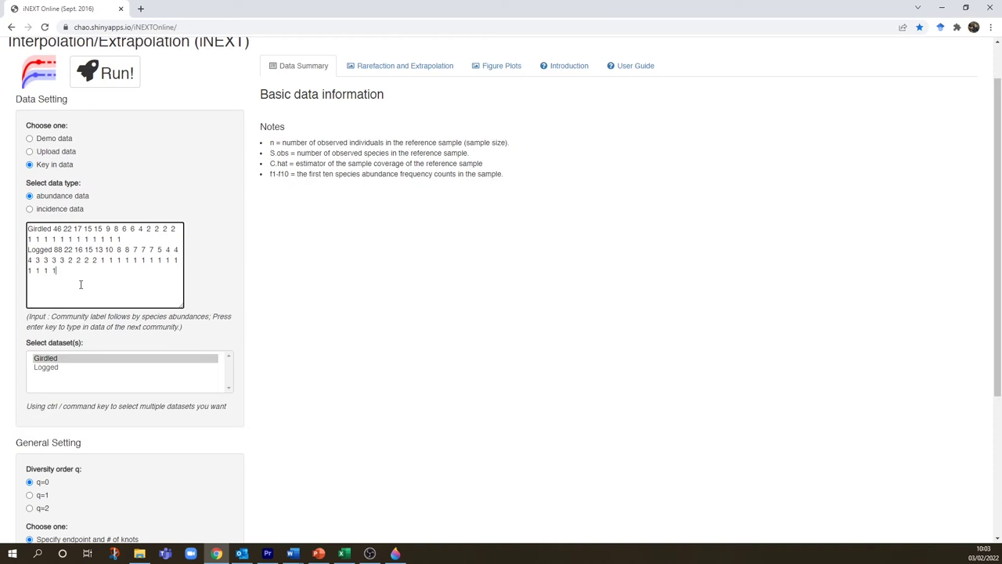
{"action": "left_click_drag", "start_coordinate": [81, 283], "coordinate": [28, 223]}
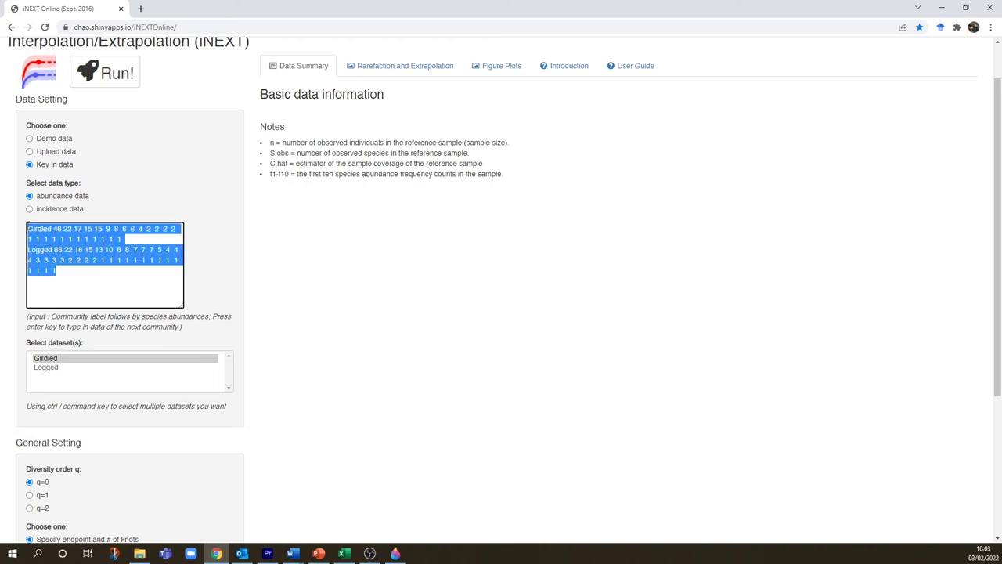
{"action": "key", "text": "BackSpace"}
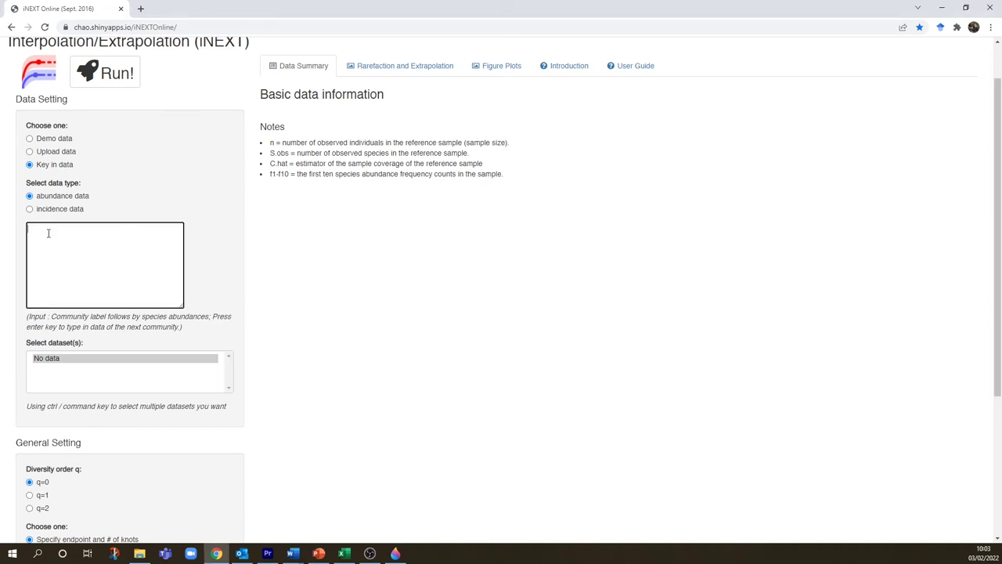
{"action": "type", "text": "SiteOn"}
{"action": "type", "text": "e "}
{"action": "type", "text": "13"}
{"action": "type", "text": " 6"}
{"action": "type", "text": "Site"}
{"action": "type", "text": "Two"}
{"action": "type", "text": " 32"}
{"action": "type", "text": " 31"}
{"action": "type", "text": " 35 "}
{"action": "type", "text": "29 "}
{"action": "type", "text": "Site"}
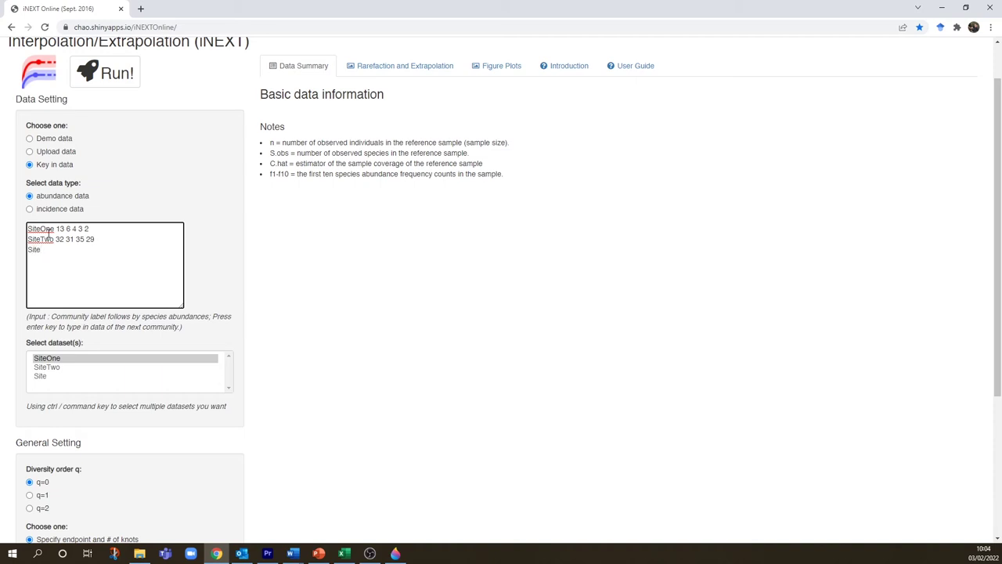
{"action": "type", "text": "Three 44 24 14 12 7 5"}
{"action": "left_click", "coordinate": [240, 274]}
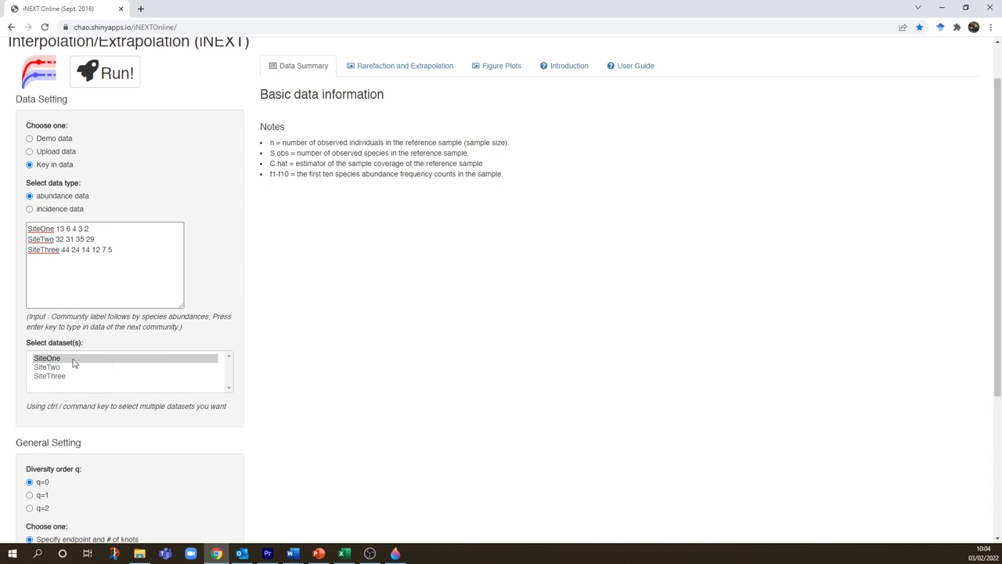
- Set the diversity order to q=0, look at the sample sizes option, and return to Specify endpoint and # of knots
{"action": "scroll", "coordinate": [75, 376], "scroll_direction": "down", "scroll_amount": 1}
{"action": "scroll", "coordinate": [98, 324], "scroll_direction": "down", "scroll_amount": 3}
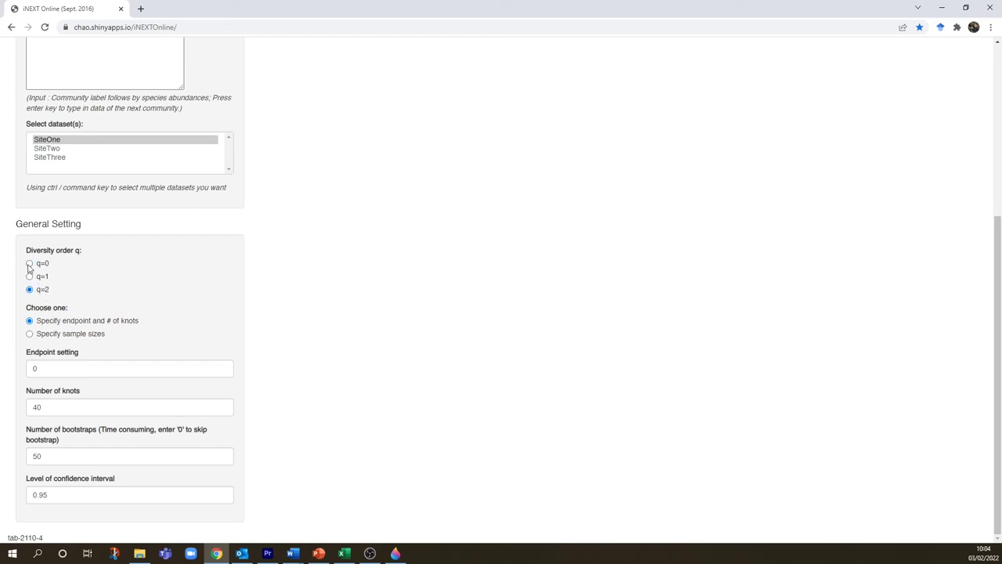
{"action": "left_click", "coordinate": [30, 264]}
{"action": "left_click", "coordinate": [83, 336]}
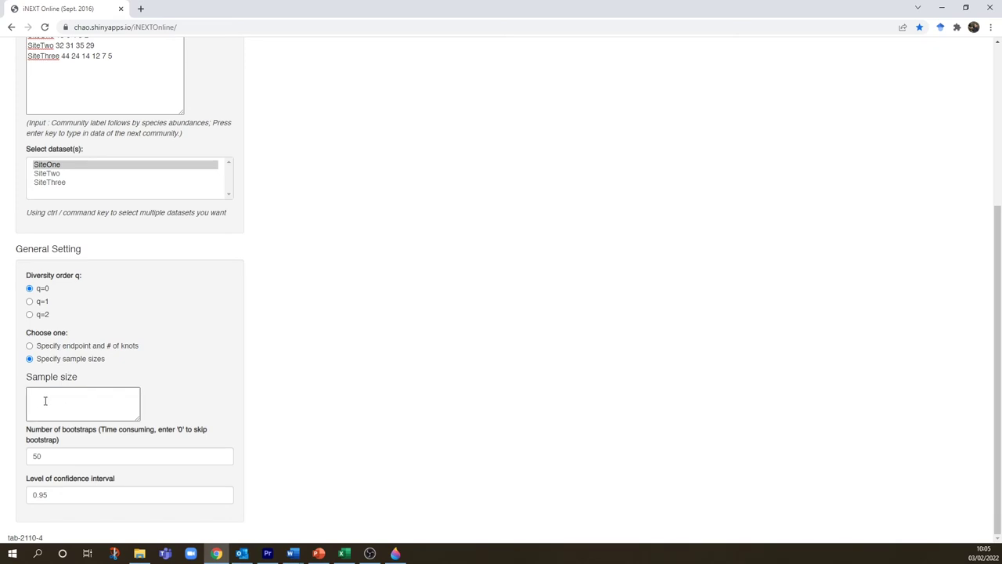
{"action": "left_click", "coordinate": [55, 347]}
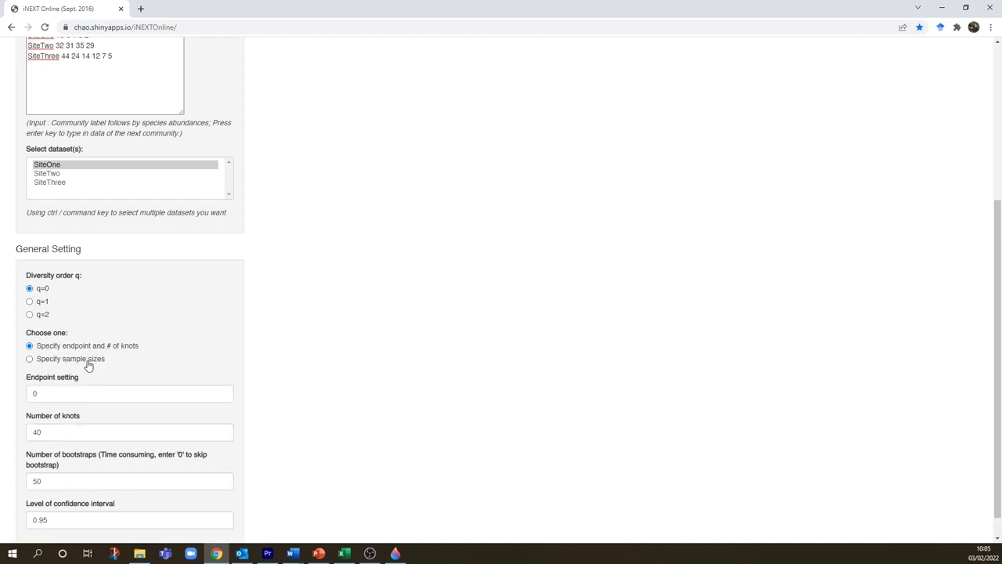
- Review the number of knots and the level of confidence interval in the general settings
{"action": "scroll", "coordinate": [56, 388], "scroll_direction": "down", "scroll_amount": 1}
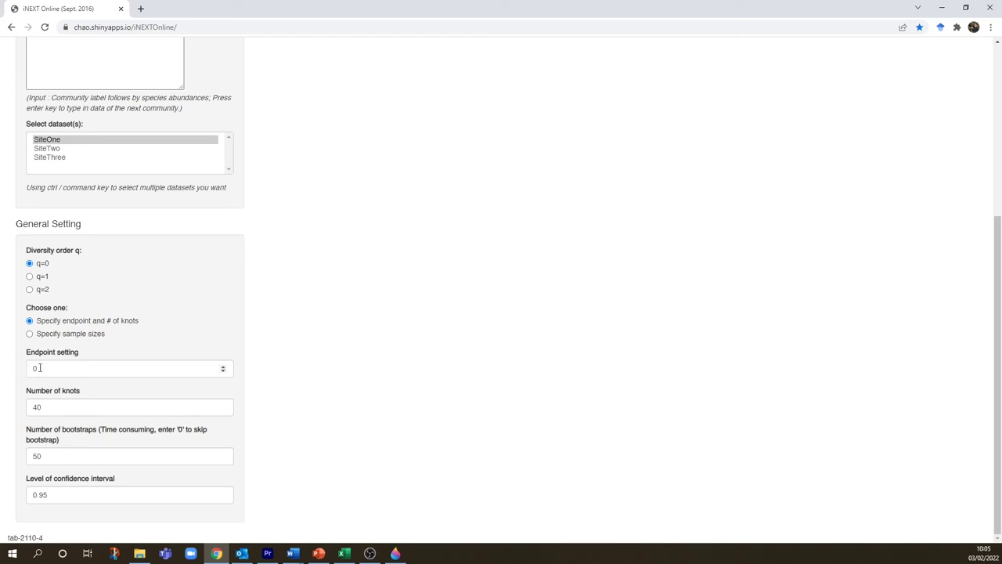
{"action": "double_click", "coordinate": [33, 407]}
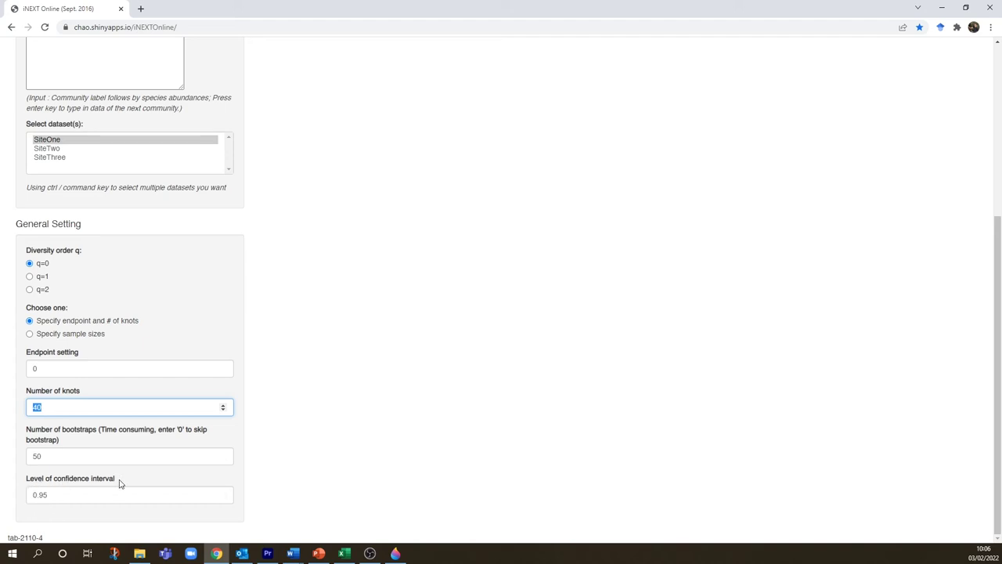
{"action": "double_click", "coordinate": [67, 492]}
{"action": "left_click", "coordinate": [69, 494]}
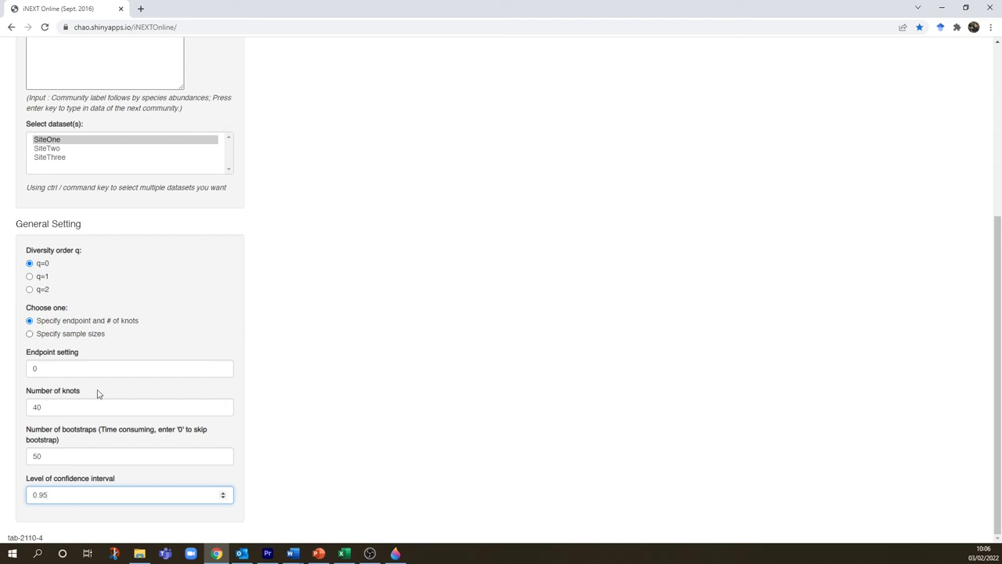
- Select the SiteOne, SiteTwo and SiteThree datasets together and run the interpolation/extrapolation analysis
{"action": "scroll", "coordinate": [97, 391], "scroll_direction": "up", "scroll_amount": 1}
{"action": "scroll", "coordinate": [109, 419], "scroll_direction": "up", "scroll_amount": 1}
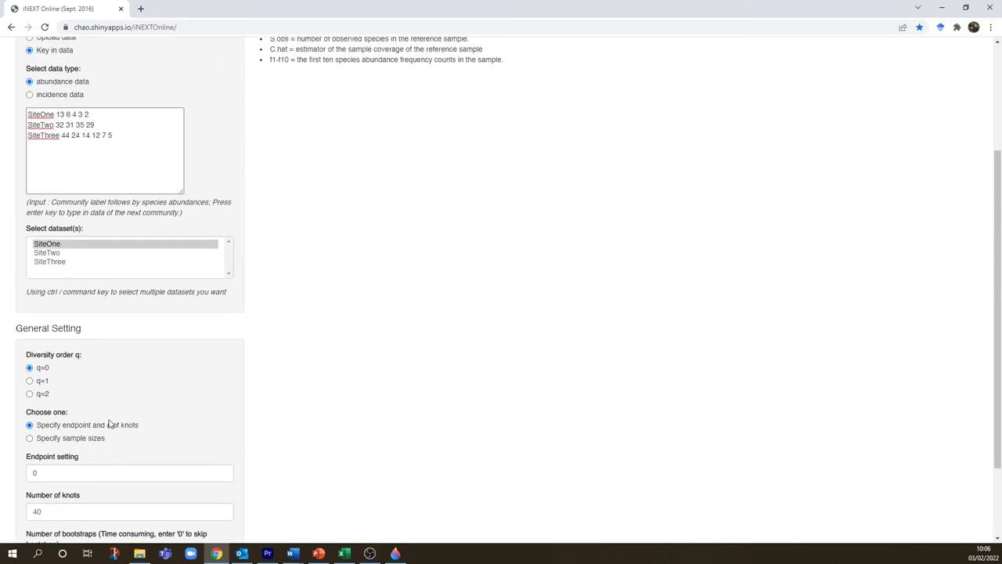
{"action": "scroll", "coordinate": [113, 422], "scroll_direction": "down", "scroll_amount": 2}
{"action": "scroll", "coordinate": [112, 423], "scroll_direction": "up", "scroll_amount": 2}
{"action": "scroll", "coordinate": [74, 282], "scroll_direction": "up", "scroll_amount": 3}
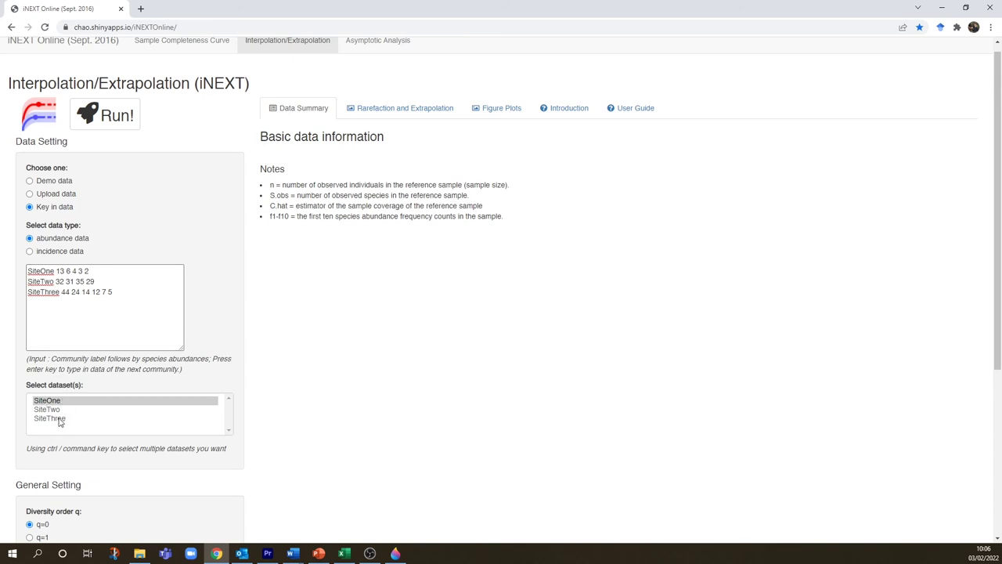
{"action": "left_click", "coordinate": [58, 419], "text": "shift"}
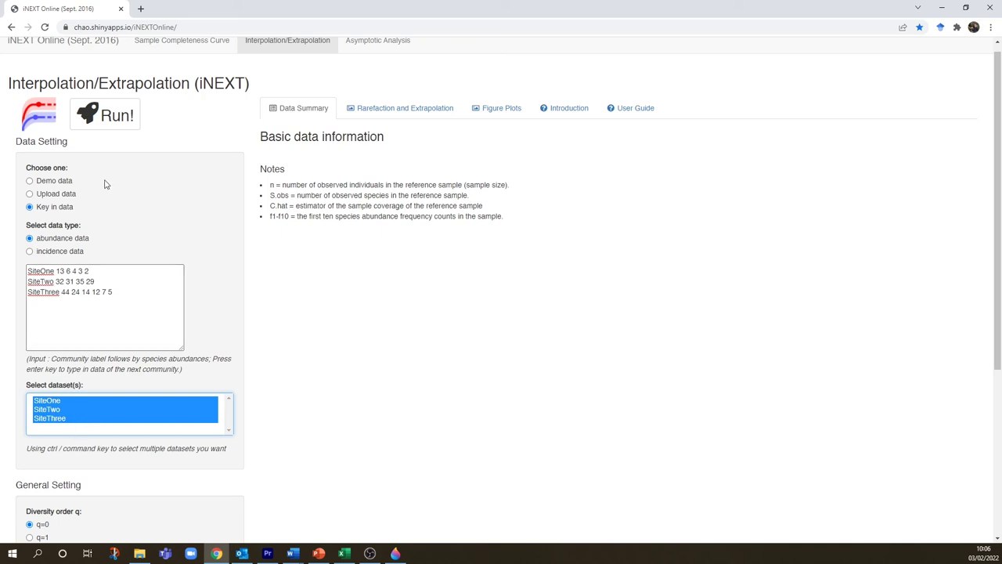
{"action": "left_click", "coordinate": [101, 124]}
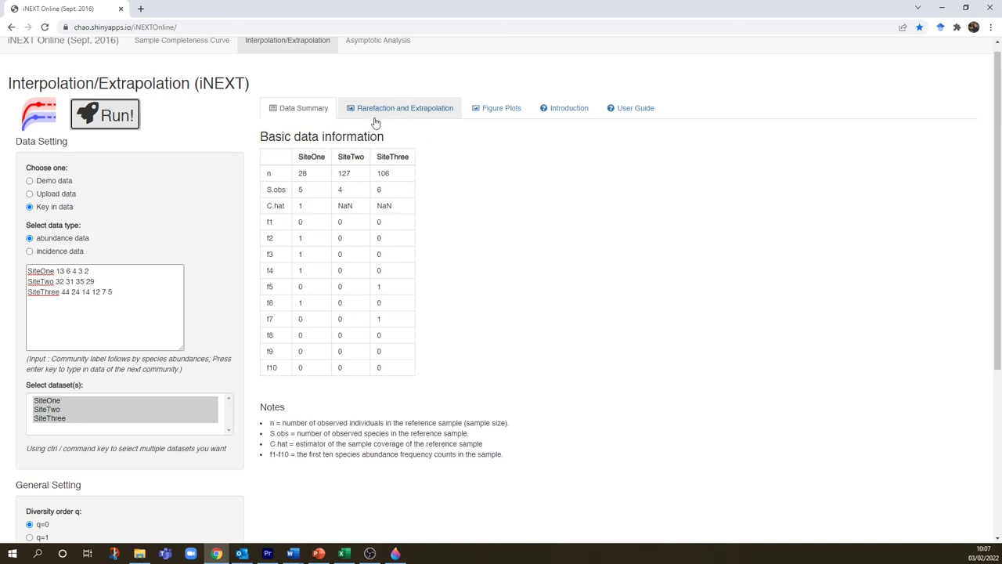
- Show the figure plots and examine the rarefaction and sample completeness curves alongside the endpoint setting
{"action": "left_click", "coordinate": [490, 121]}
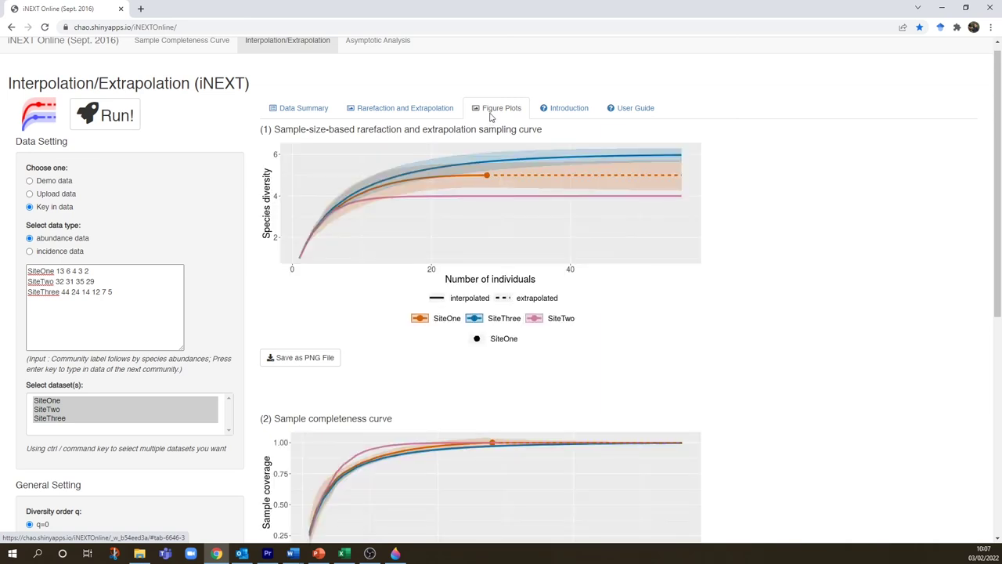
{"action": "scroll", "coordinate": [658, 335], "scroll_direction": "up", "scroll_amount": 1}
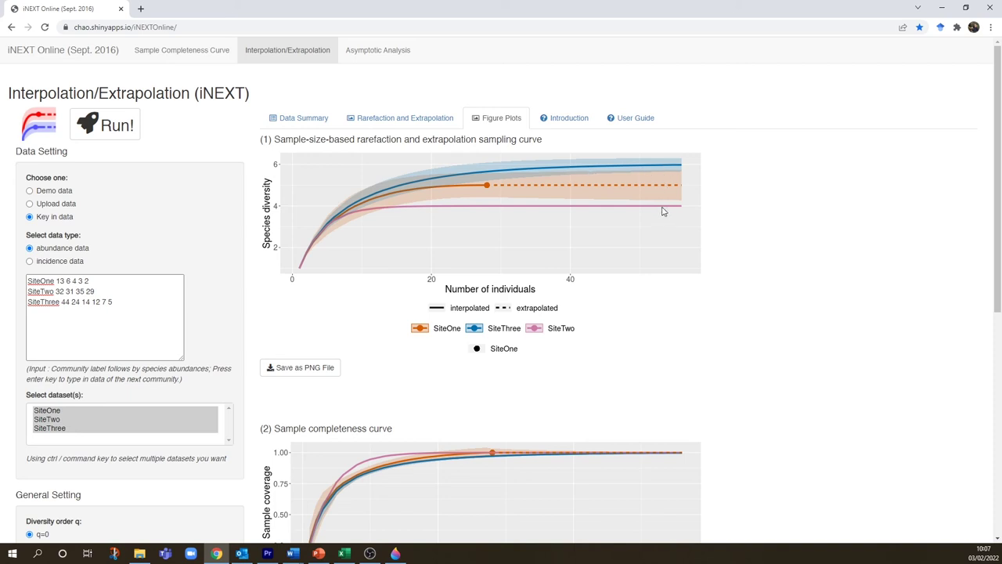
{"action": "scroll", "coordinate": [524, 352], "scroll_direction": "down", "scroll_amount": 2}
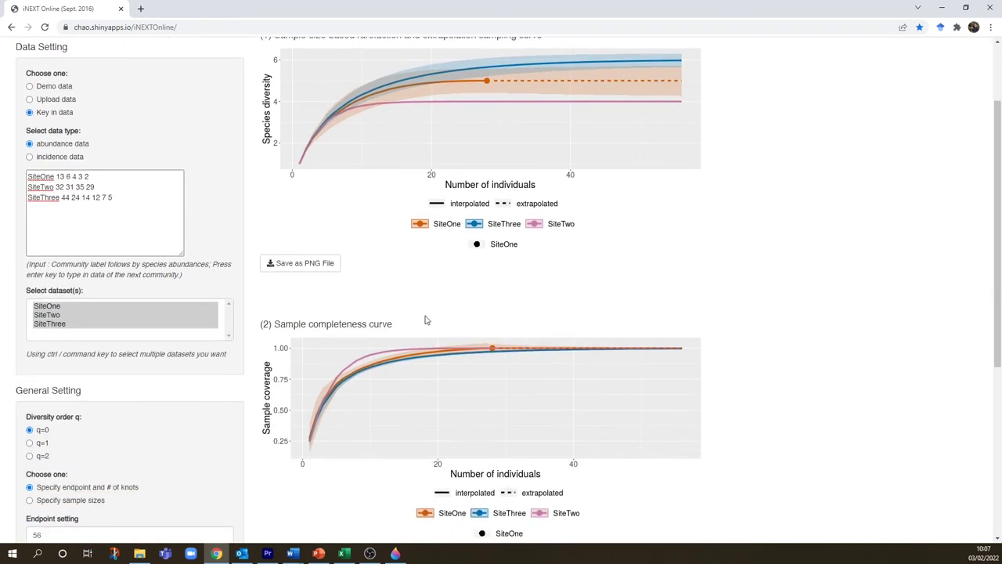
{"action": "scroll", "coordinate": [625, 294], "scroll_direction": "down", "scroll_amount": 1}
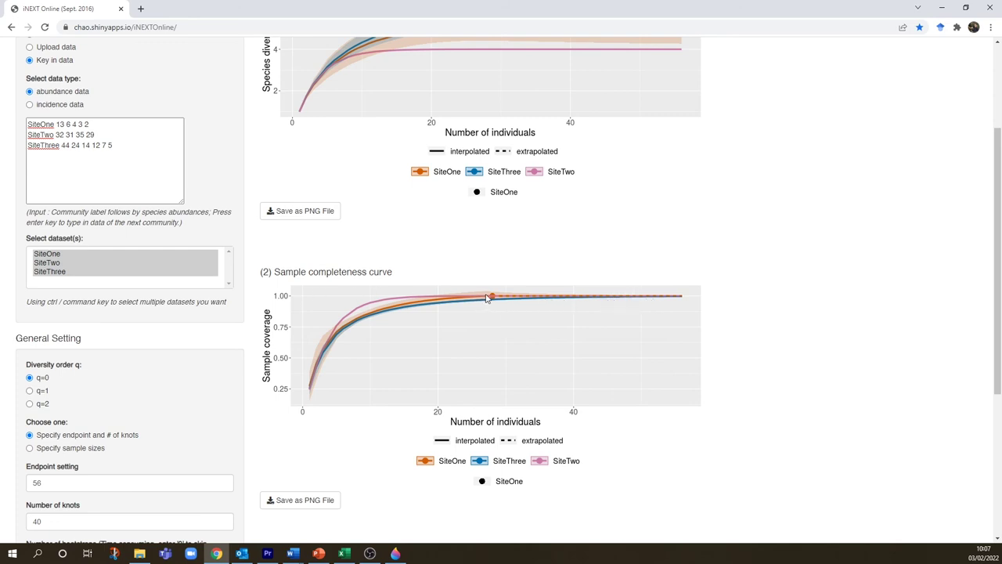
{"action": "scroll", "coordinate": [438, 180], "scroll_direction": "up", "scroll_amount": 2}
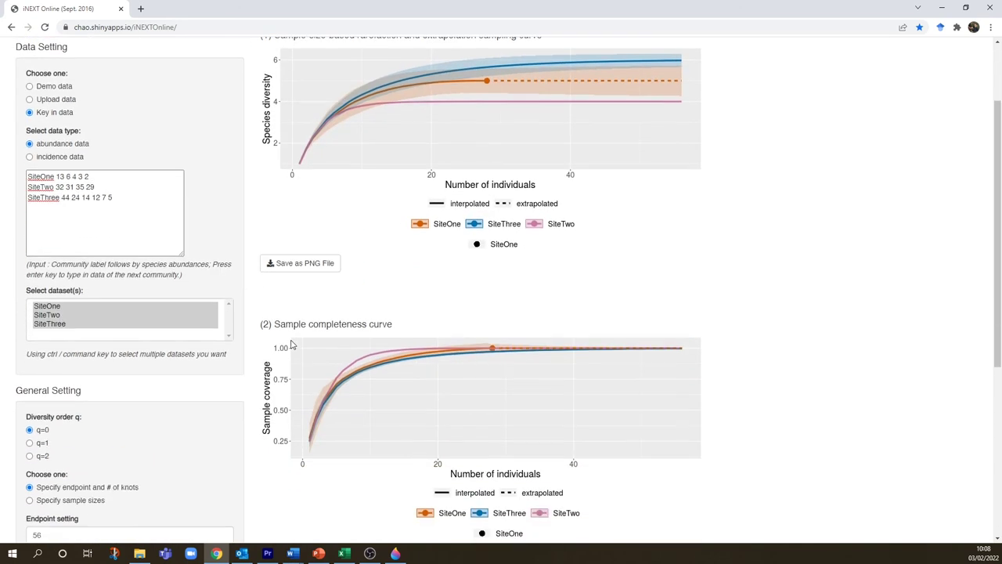
{"action": "scroll", "coordinate": [434, 176], "scroll_direction": "down", "scroll_amount": 1}
{"action": "scroll", "coordinate": [434, 176], "scroll_direction": "up", "scroll_amount": 2}
{"action": "scroll", "coordinate": [125, 326], "scroll_direction": "down", "scroll_amount": 5}
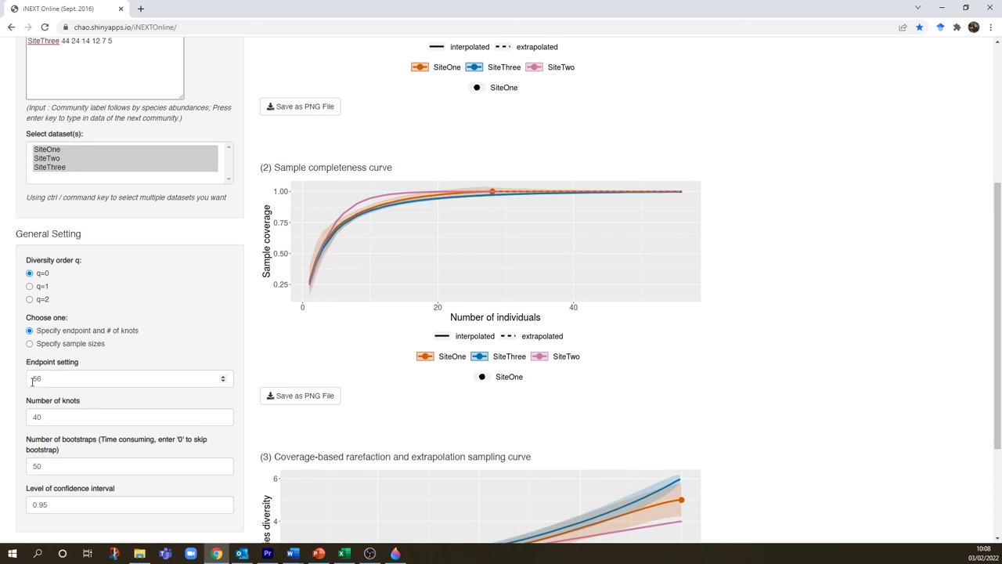
{"action": "scroll", "coordinate": [532, 274], "scroll_direction": "up", "scroll_amount": 4}
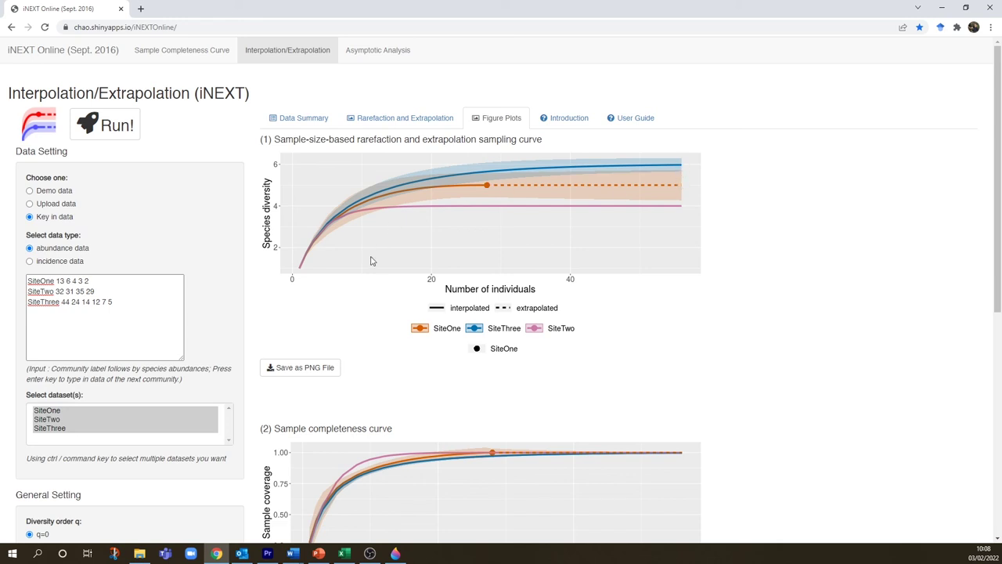
- Set the endpoint to 130 in the general settings and rerun the interpolation/extrapolation analysis
{"action": "scroll", "coordinate": [384, 282], "scroll_direction": "down", "scroll_amount": 2}
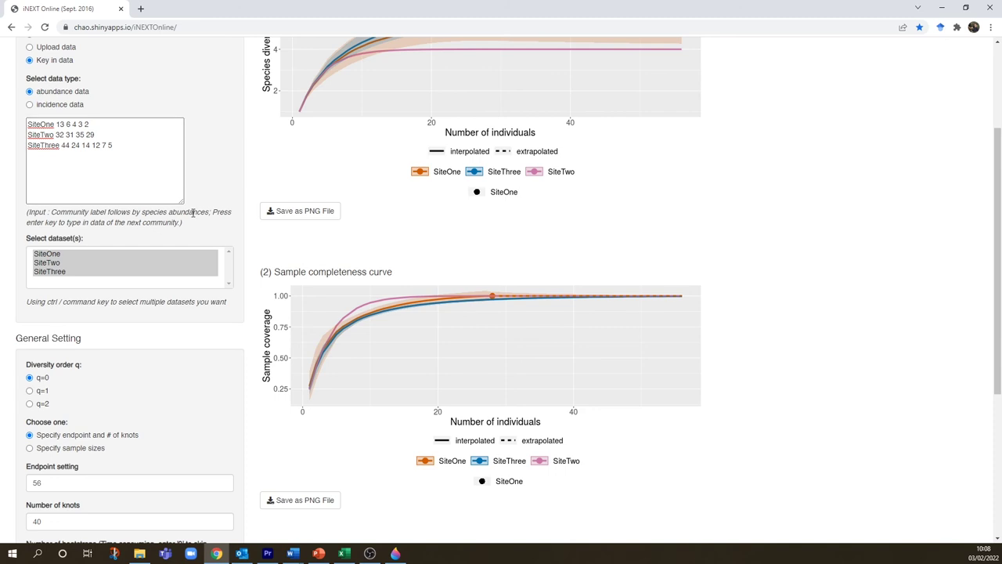
{"action": "scroll", "coordinate": [180, 192], "scroll_direction": "up", "scroll_amount": 1}
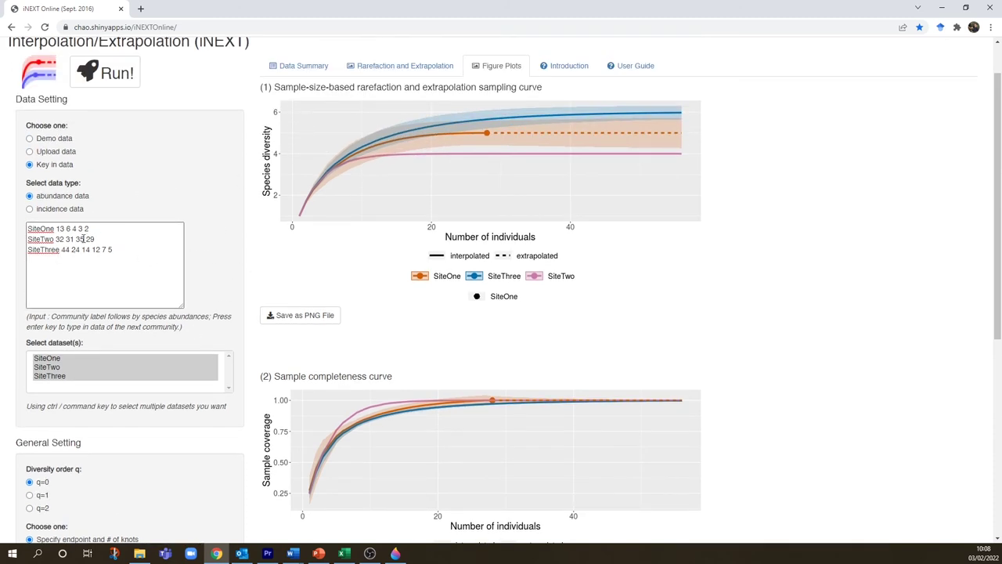
{"action": "scroll", "coordinate": [280, 316], "scroll_direction": "down", "scroll_amount": 2}
{"action": "left_click_drag", "start_coordinate": [72, 430], "coordinate": [6, 433]}
{"action": "type", "text": "13"}
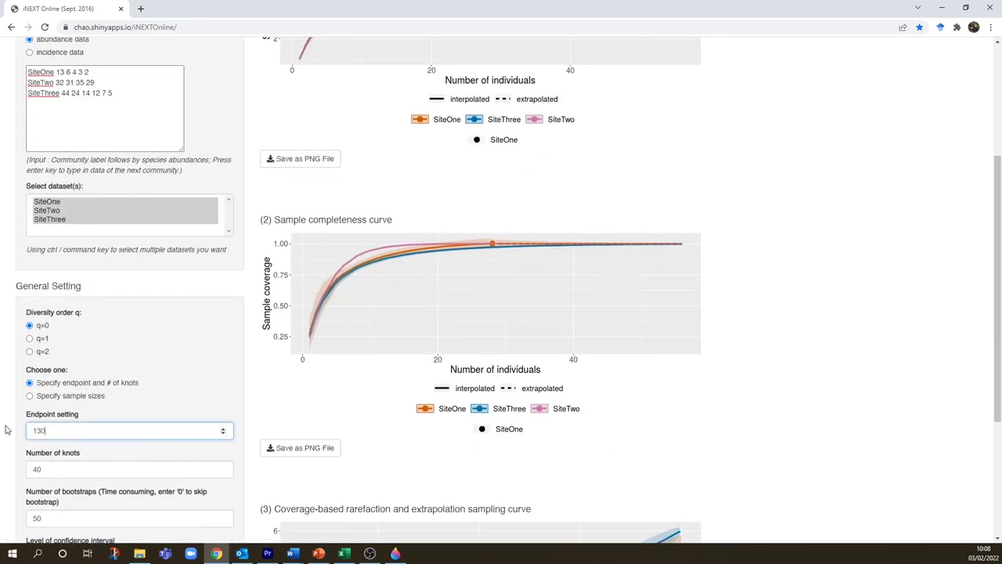
{"action": "type", "text": "0"}
{"action": "left_click", "coordinate": [147, 385]}
{"action": "scroll", "coordinate": [177, 359], "scroll_direction": "up", "scroll_amount": 3}
{"action": "left_click", "coordinate": [128, 132]}
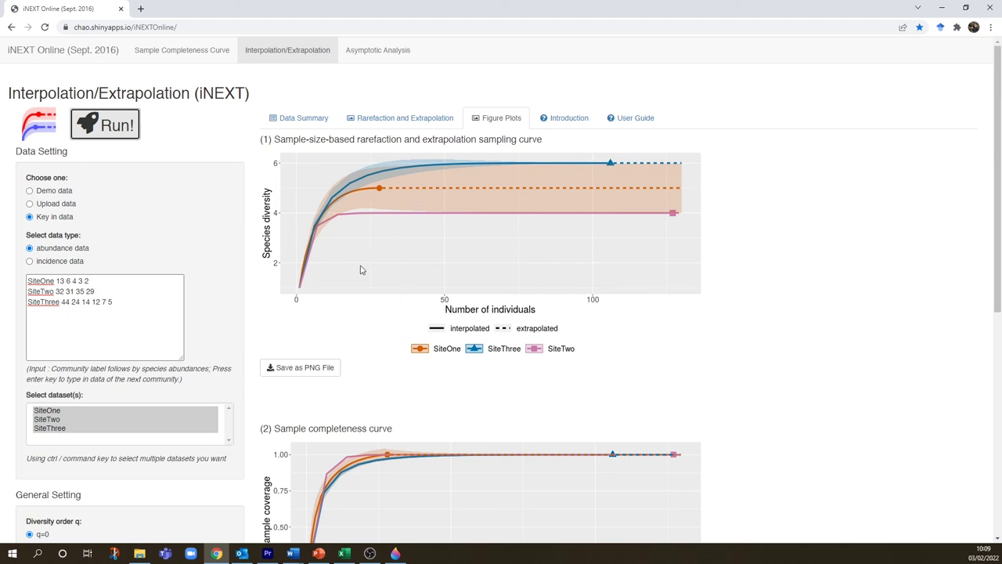
- Set the number of knots to 100, re-enter the endpoint value, and rerun the analysis for the three sites
{"action": "scroll", "coordinate": [363, 270], "scroll_direction": "down", "scroll_amount": 1}
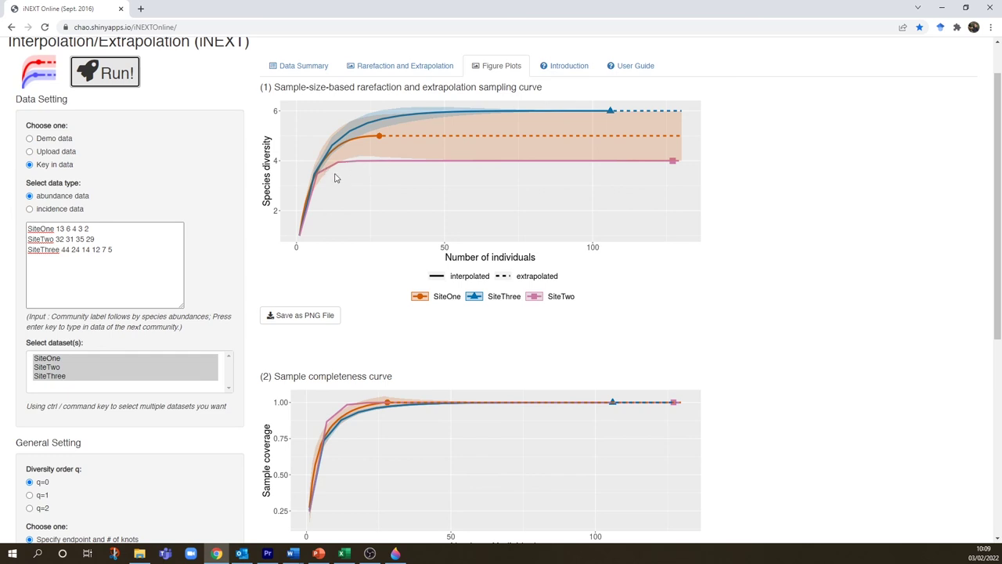
{"action": "scroll", "coordinate": [195, 286], "scroll_direction": "down", "scroll_amount": 3}
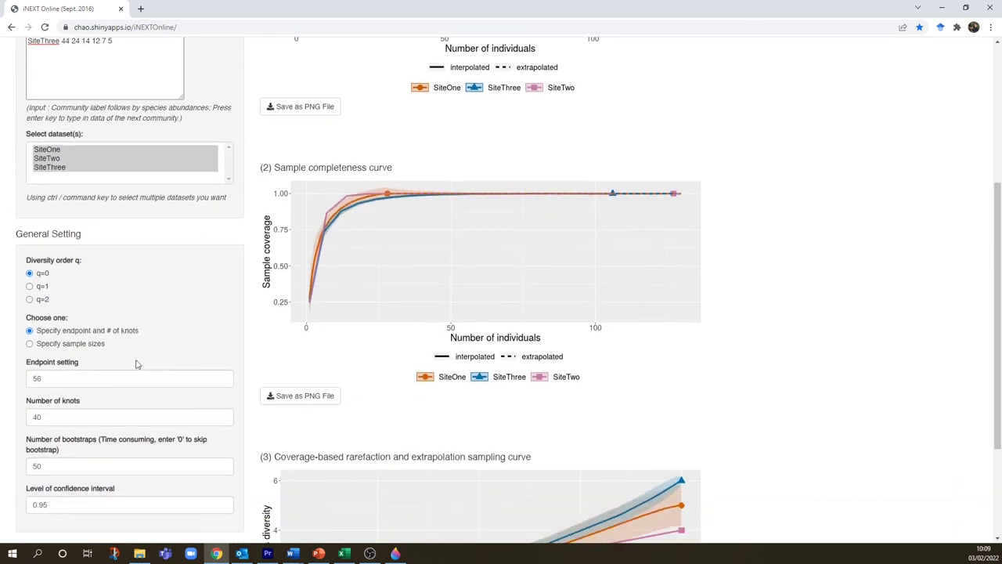
{"action": "left_click_drag", "start_coordinate": [45, 417], "coordinate": [28, 420]}
{"action": "type", "text": "100"}
{"action": "left_click_drag", "start_coordinate": [47, 378], "coordinate": [4, 378]}
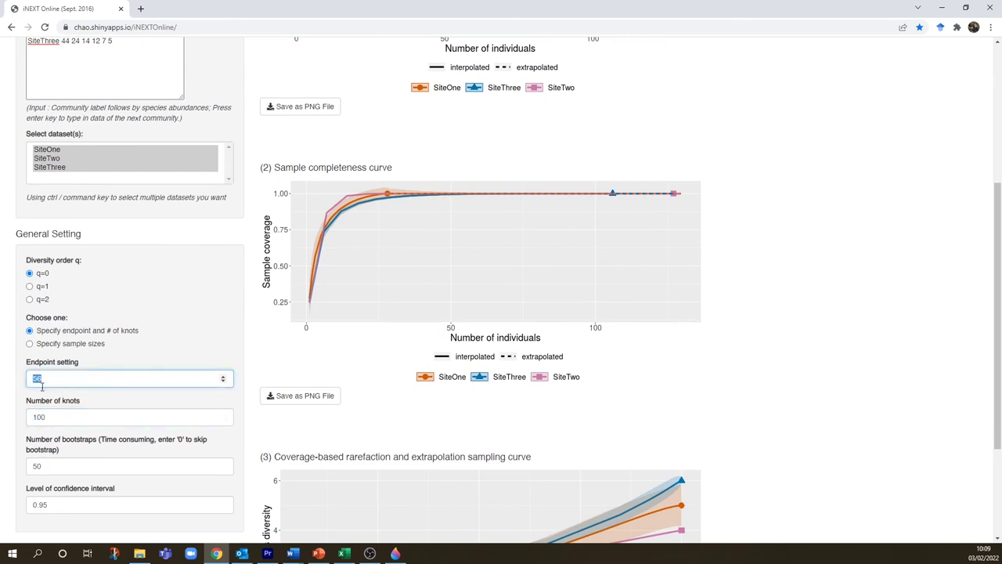
{"action": "left_click", "coordinate": [165, 363]}
{"action": "scroll", "coordinate": [310, 344], "scroll_direction": "up", "scroll_amount": 4}
{"action": "left_click", "coordinate": [109, 129]}
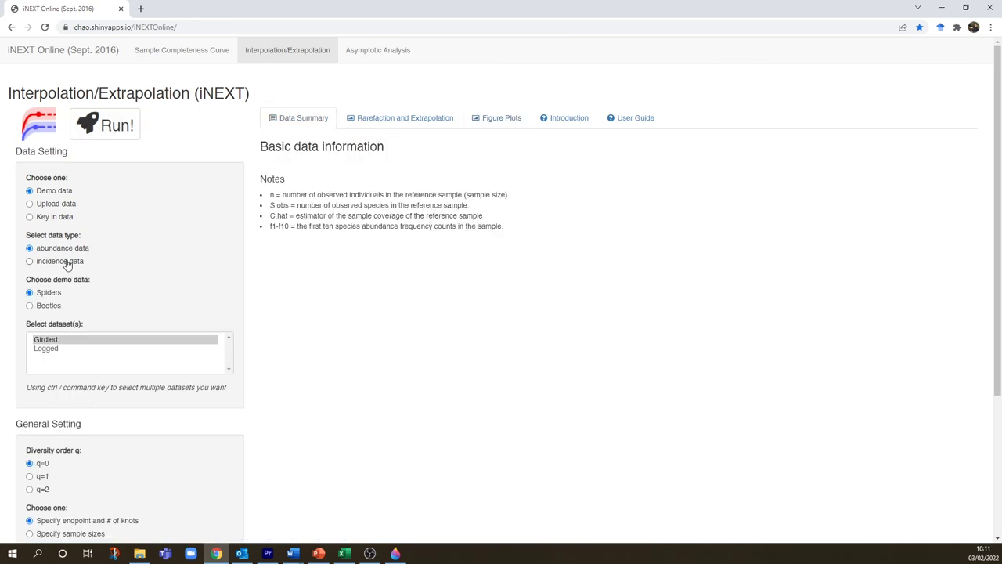
- Switch the data setting to keyed-in incidence data and enlarge the data entry box
{"action": "left_click", "coordinate": [66, 263]}
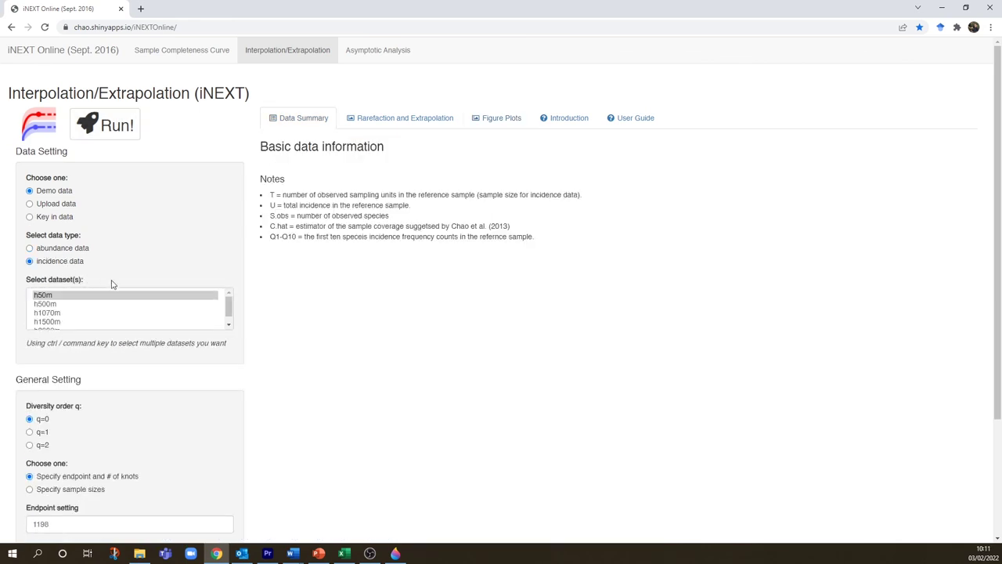
{"action": "left_click", "coordinate": [58, 218]}
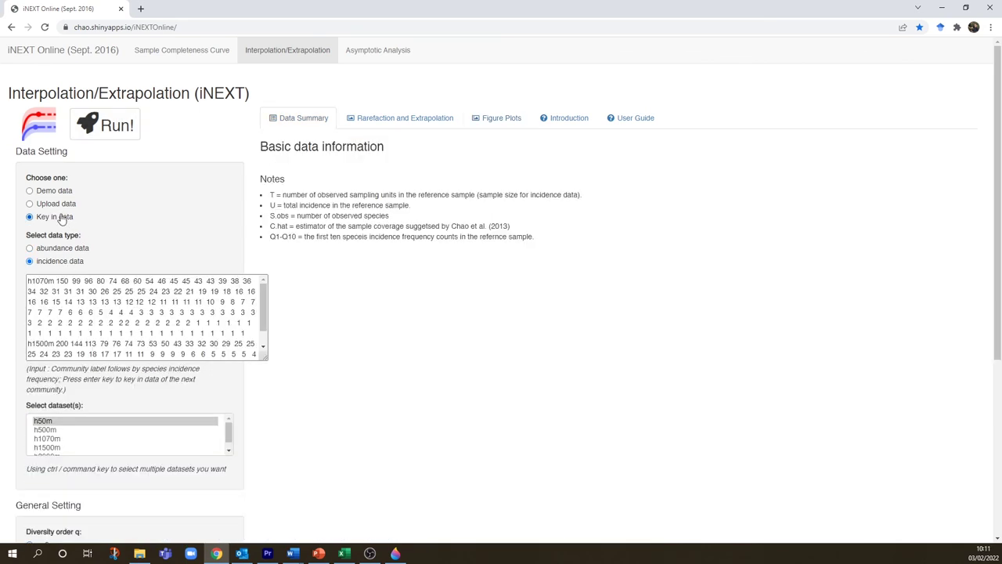
{"action": "left_click_drag", "start_coordinate": [264, 356], "coordinate": [277, 431]}
- Run the analysis on the h1070m, h1500m and h2000m datasets together and show the figure plots
{"action": "scroll", "coordinate": [78, 486], "scroll_direction": "down", "scroll_amount": 1}
{"action": "left_click", "coordinate": [55, 468], "text": "shift"}
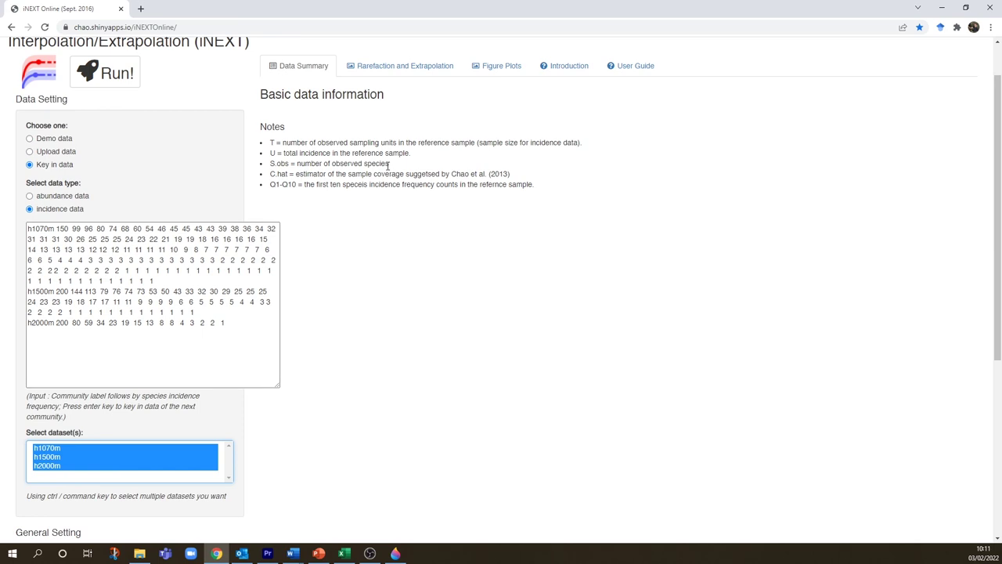
{"action": "left_click", "coordinate": [110, 73]}
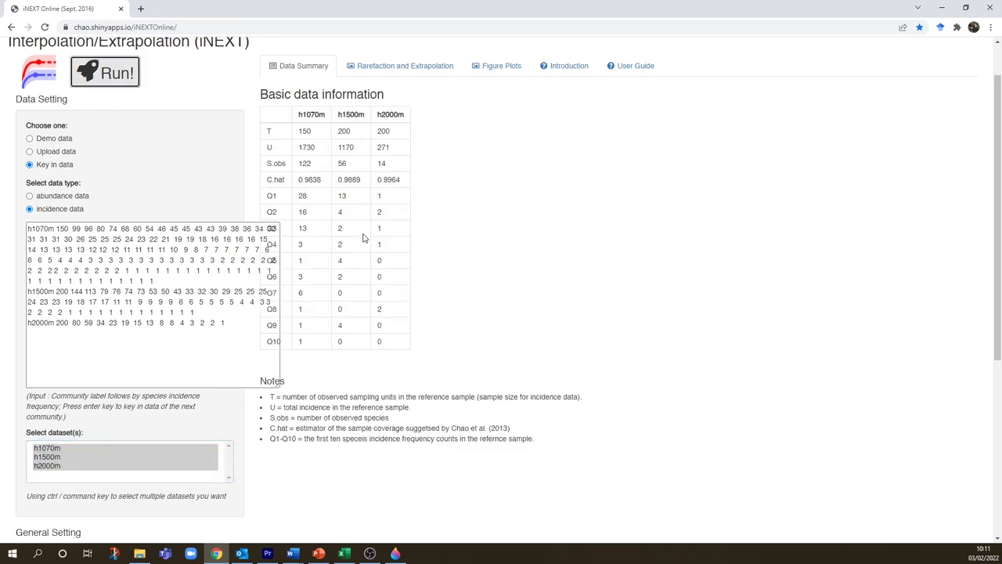
{"action": "left_click", "coordinate": [489, 66]}
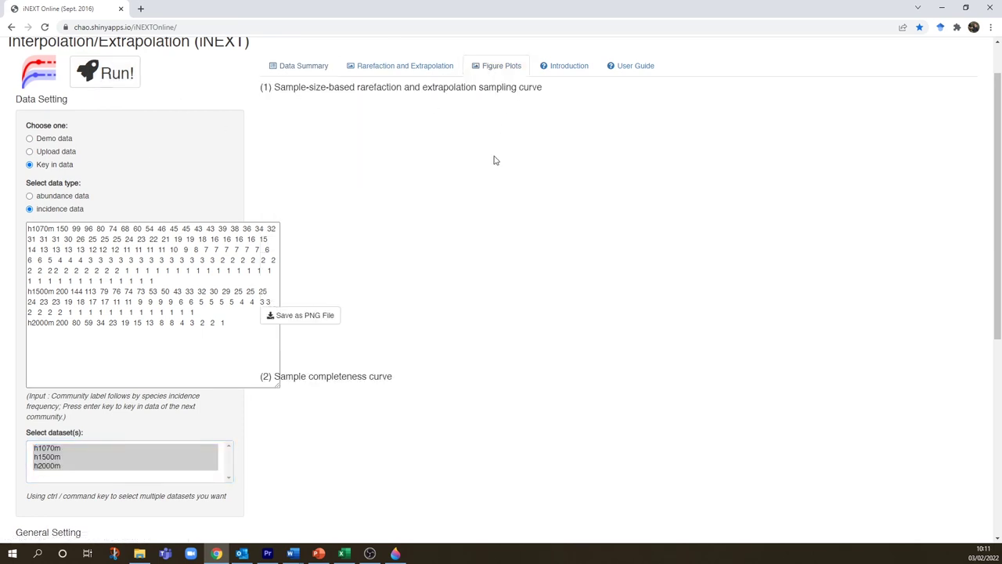